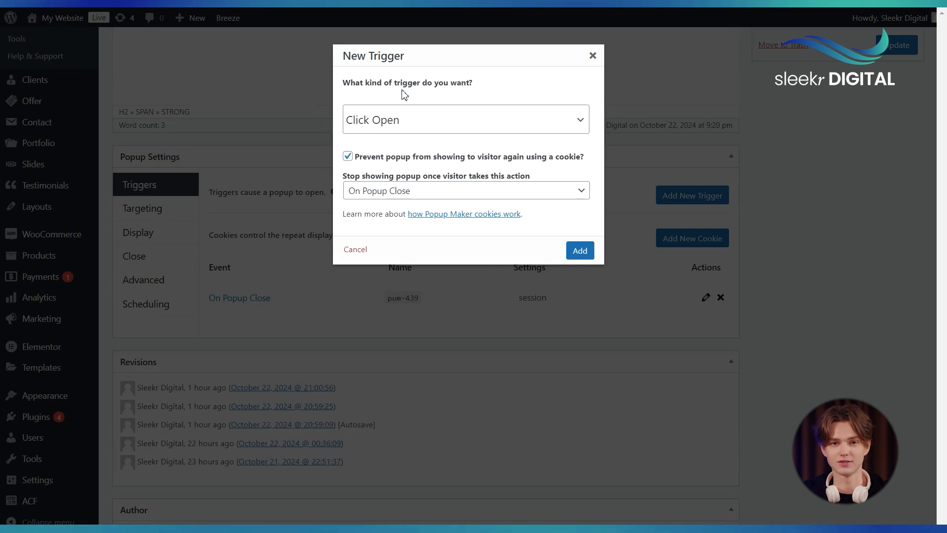
Start a Click Open trigger and examine its extra CSS selectors, cookie name and advanced settings
click(420, 122)
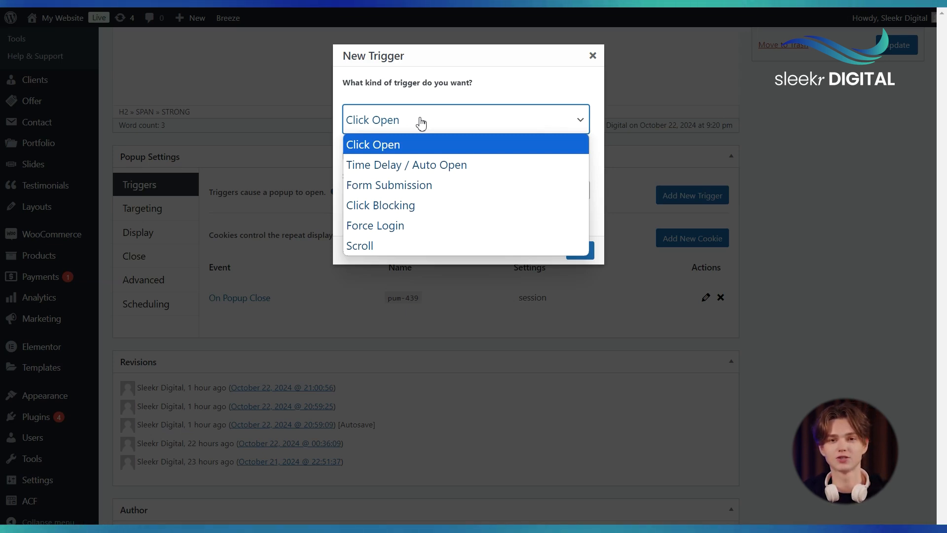
click(399, 143)
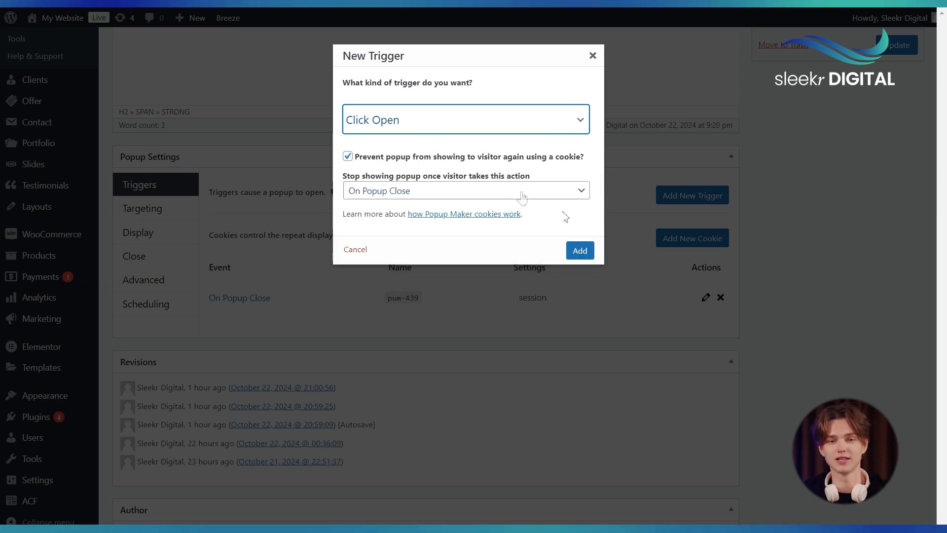
click(580, 250)
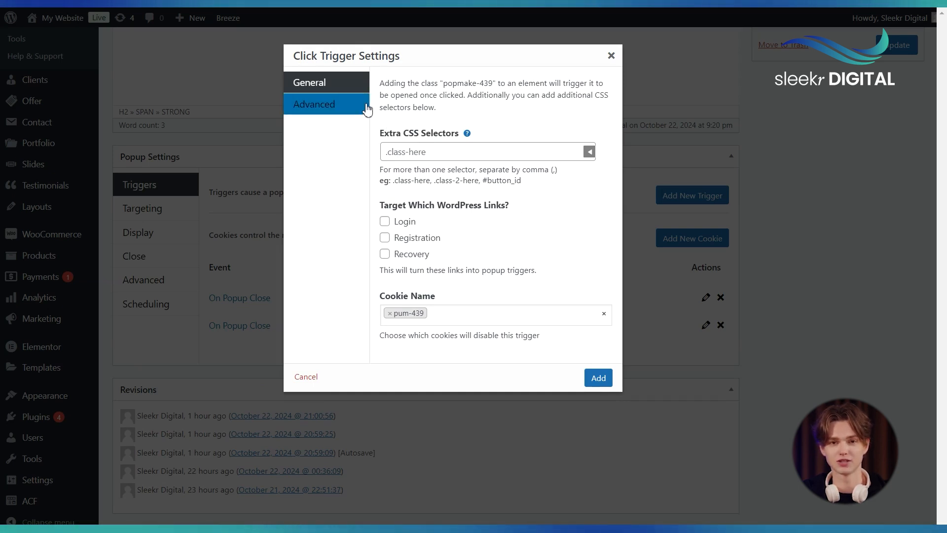
click(432, 155)
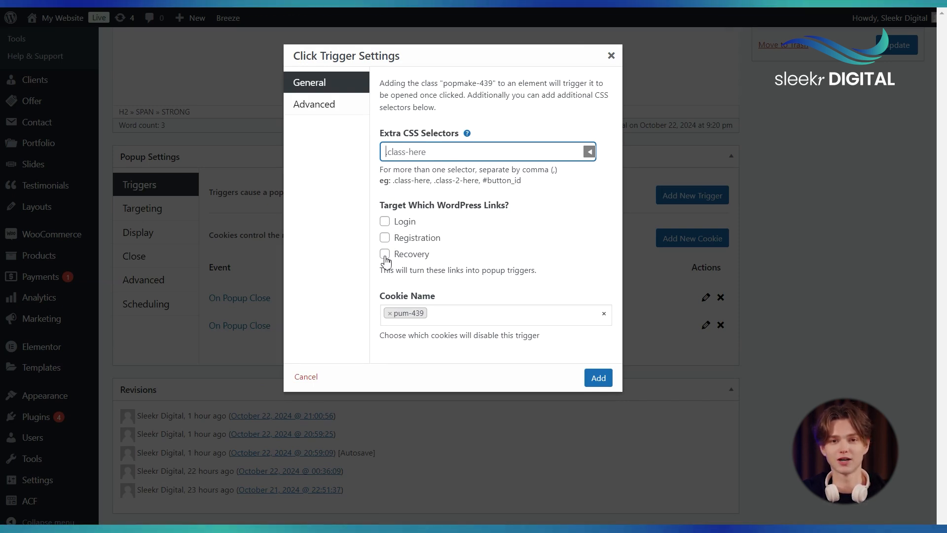
click(440, 312)
click(330, 105)
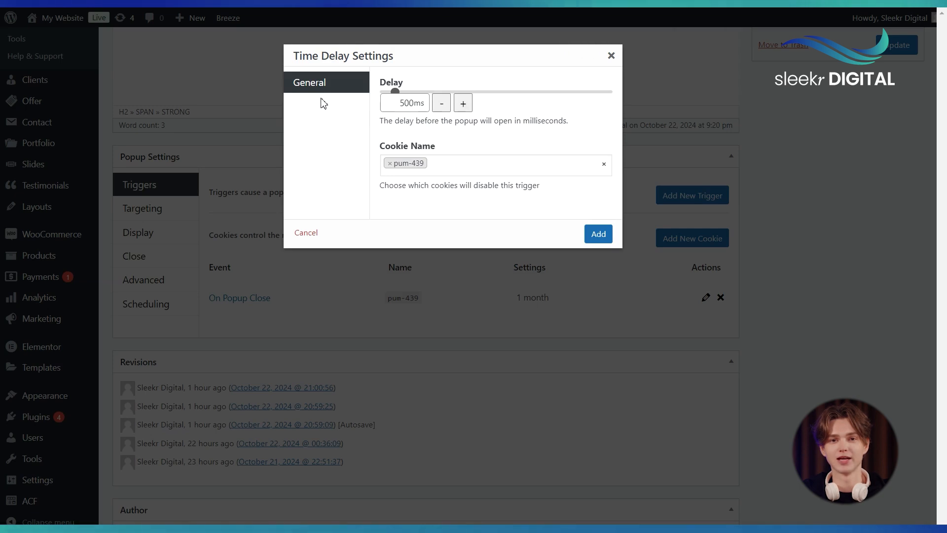
Try a delay of 3000 ms in the Time Delay trigger settings and check the cookie name
click(411, 103)
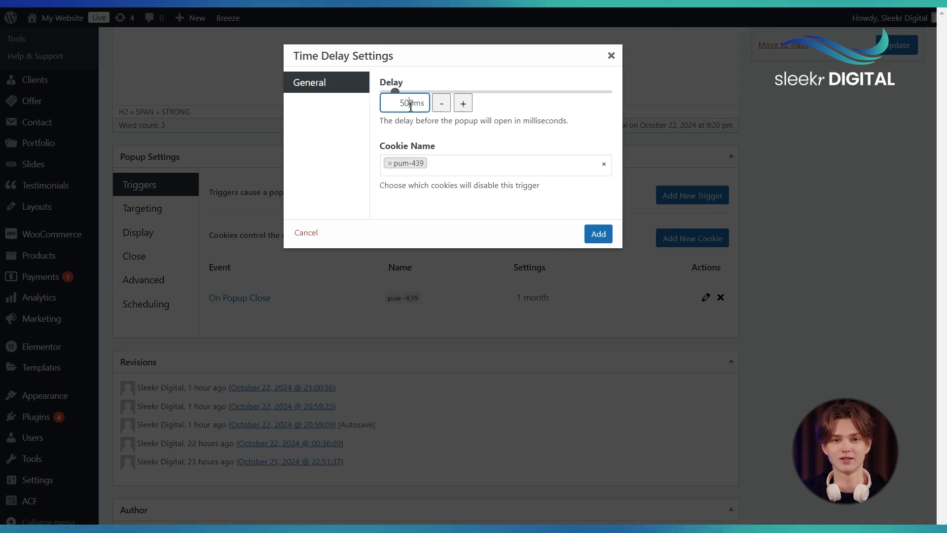
click(462, 104)
click(462, 103)
click(461, 104)
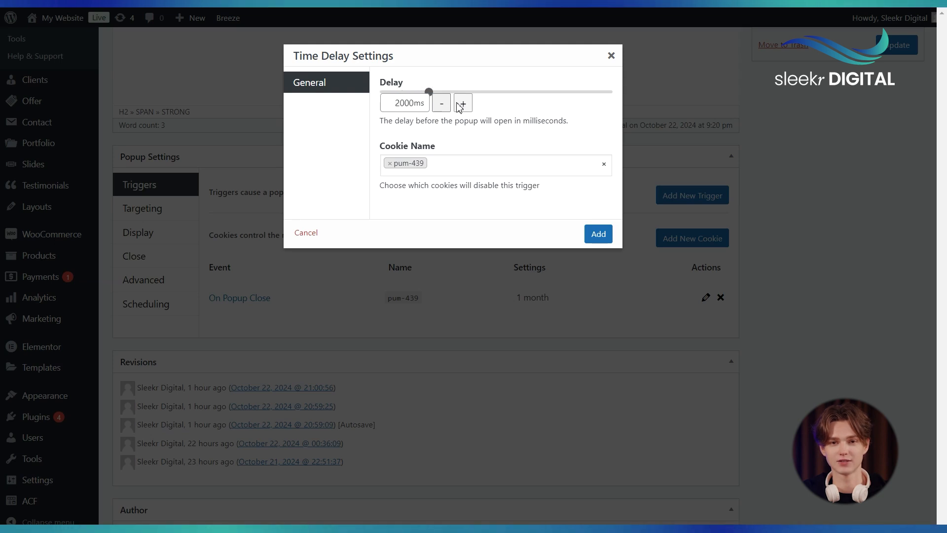
click(438, 161)
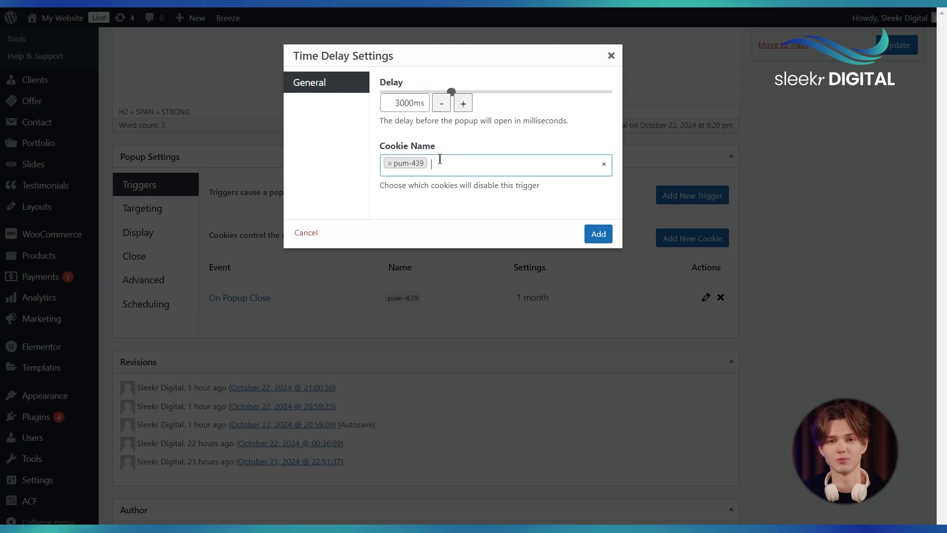
Try a Form Submission trigger for any supported form with an increased opening delay, and check its cookie name
click(465, 146)
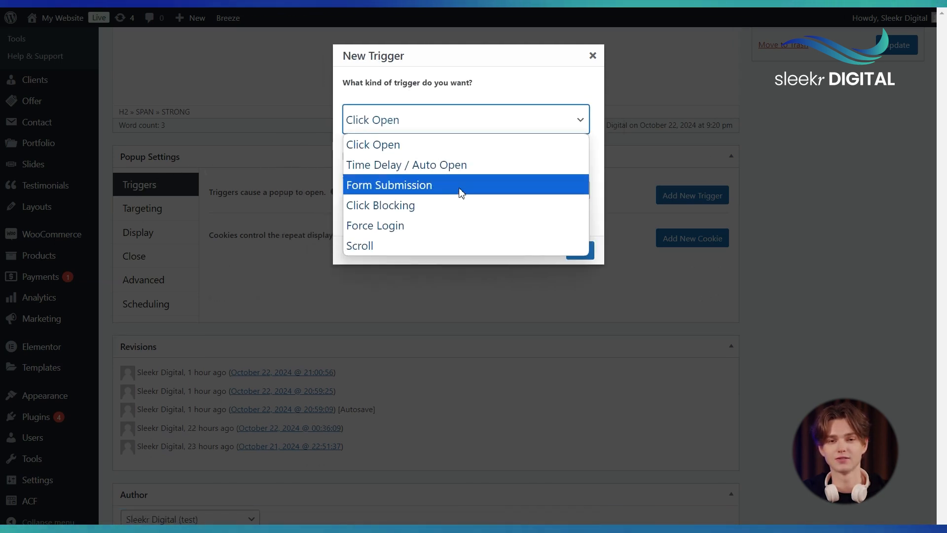
click(430, 187)
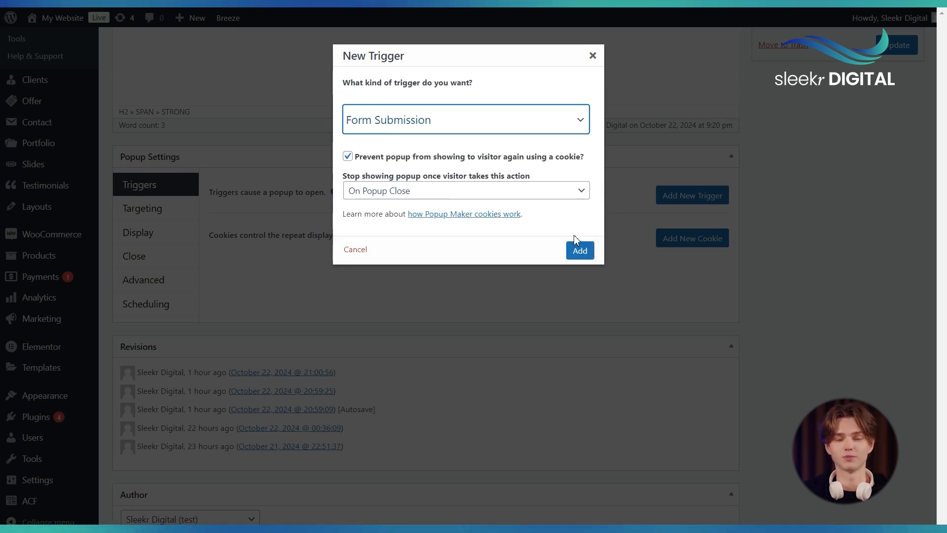
click(592, 254)
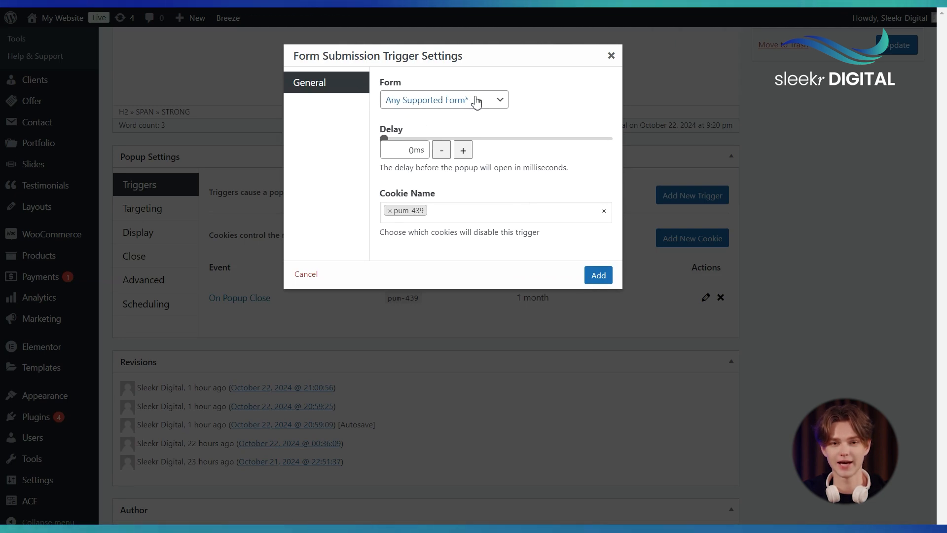
click(497, 101)
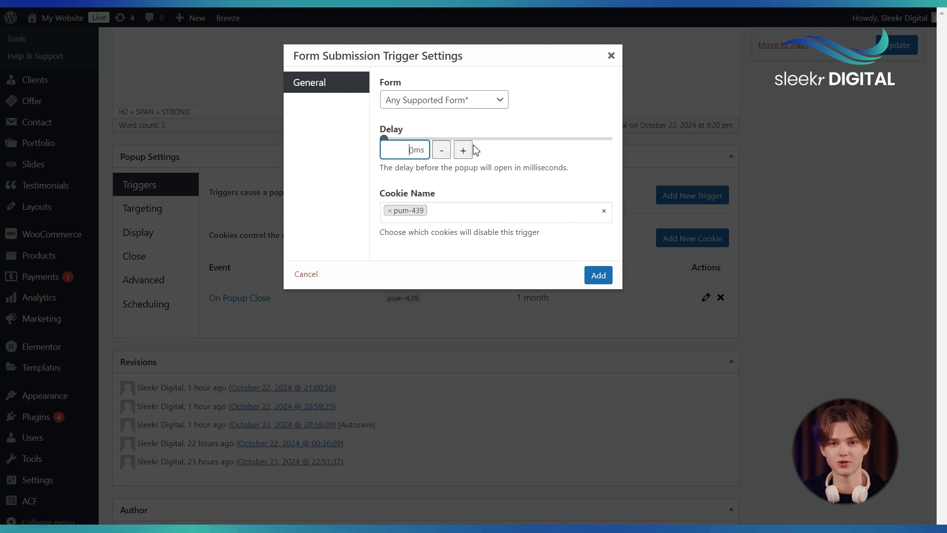
click(466, 151)
click(466, 150)
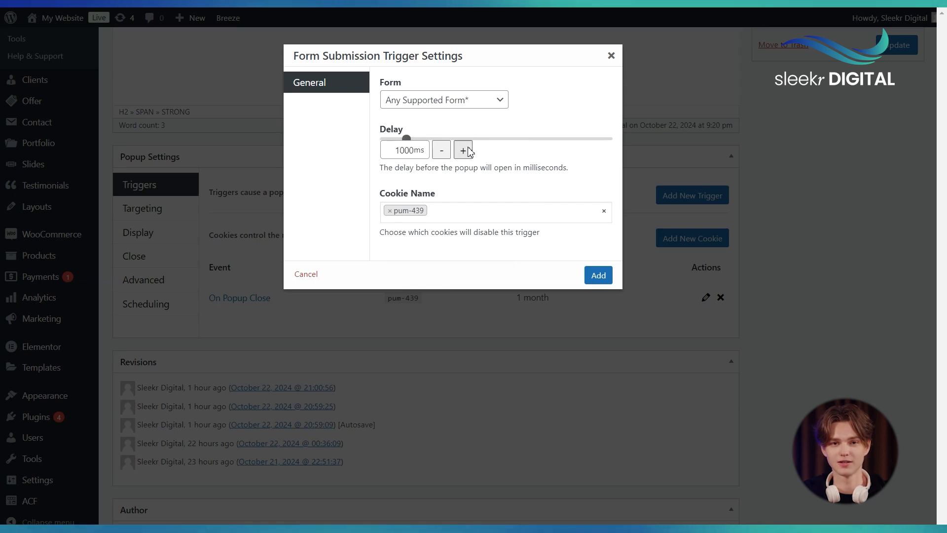
click(468, 150)
click(467, 150)
click(451, 203)
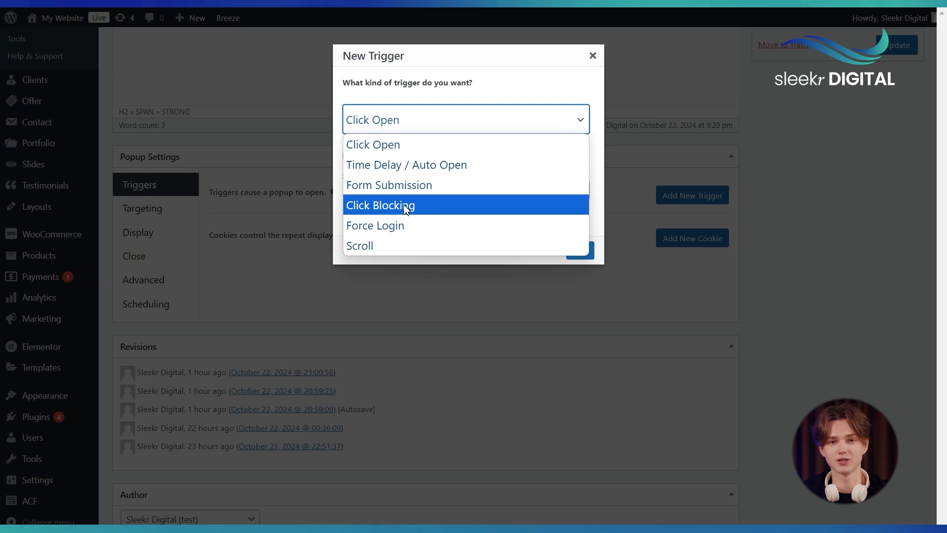
Start a Click Blocking trigger and examine its extra CSS selectors, login requirement and cookie name
click(406, 205)
click(580, 250)
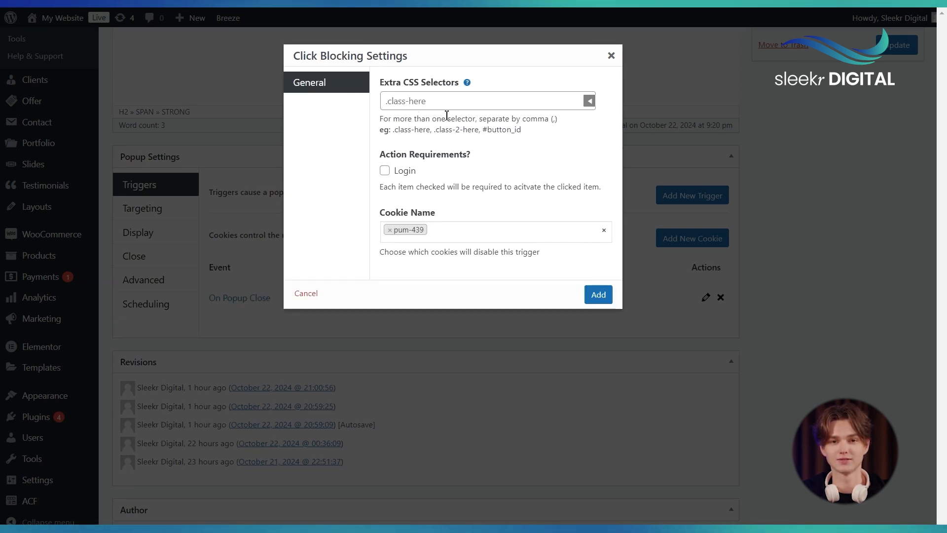
click(452, 109)
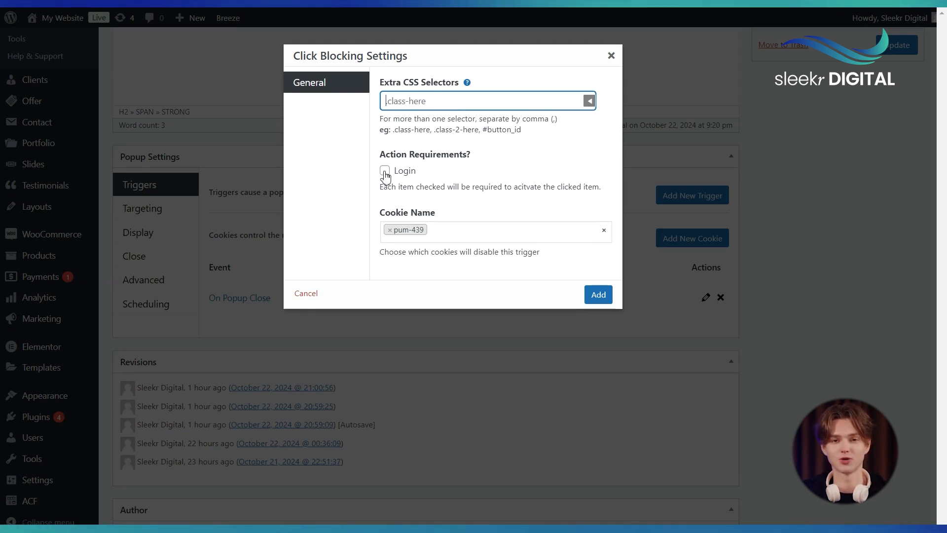
click(446, 232)
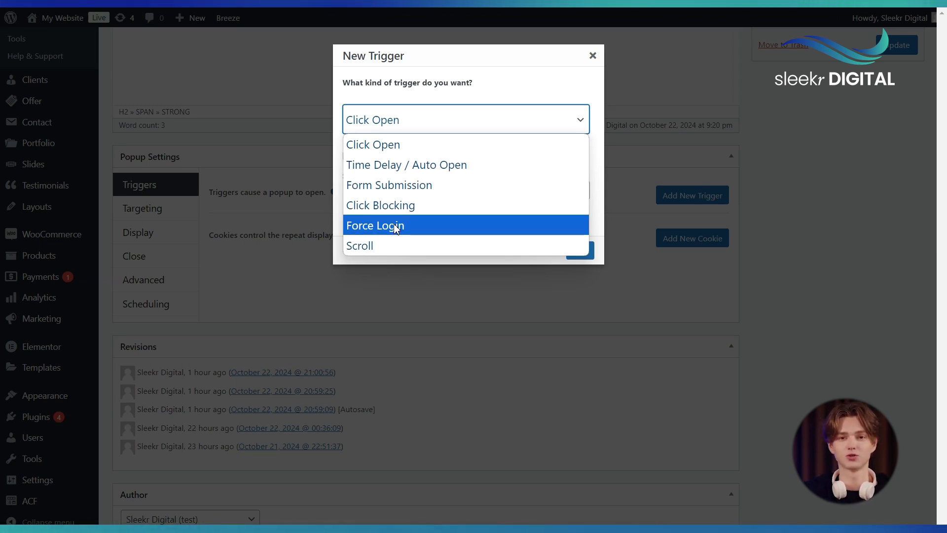
Start a Force Login trigger and examine its description and cookie name settings
click(395, 226)
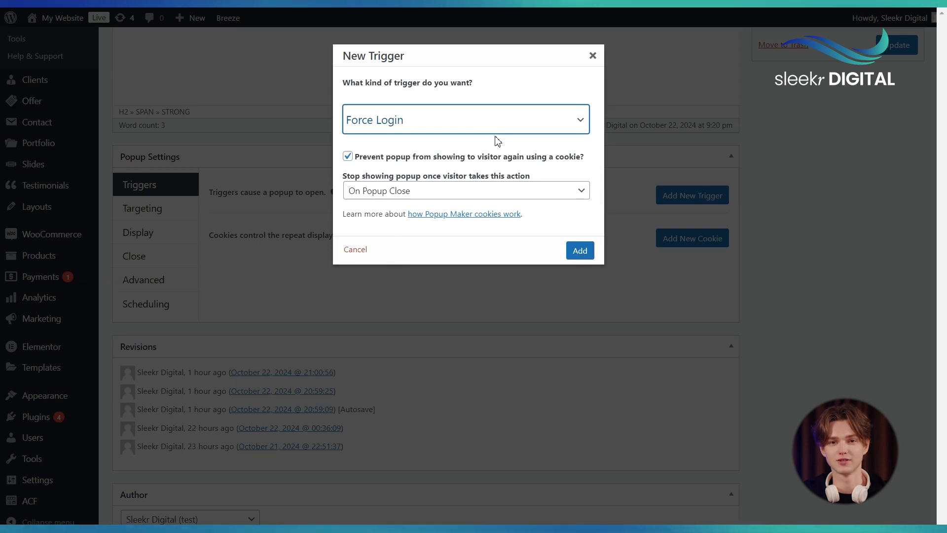
click(578, 250)
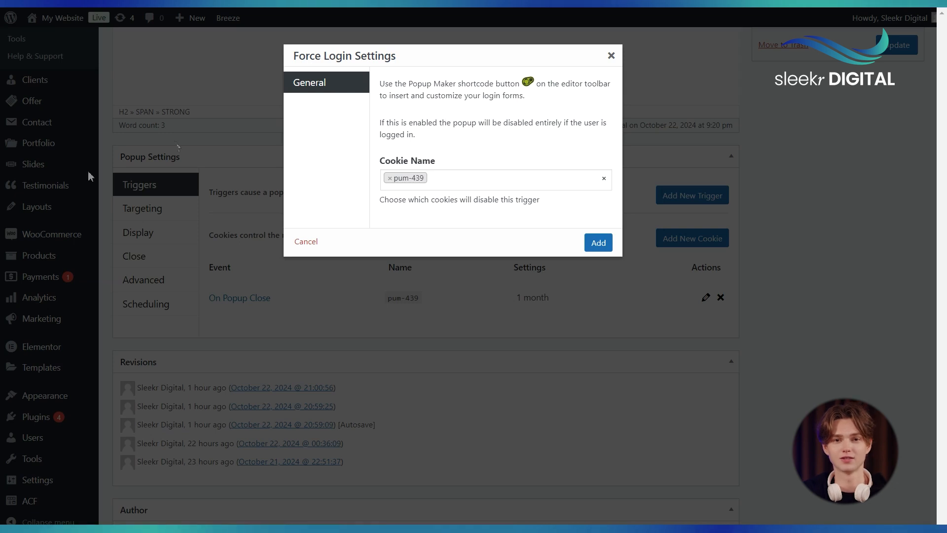
click(443, 183)
click(348, 184)
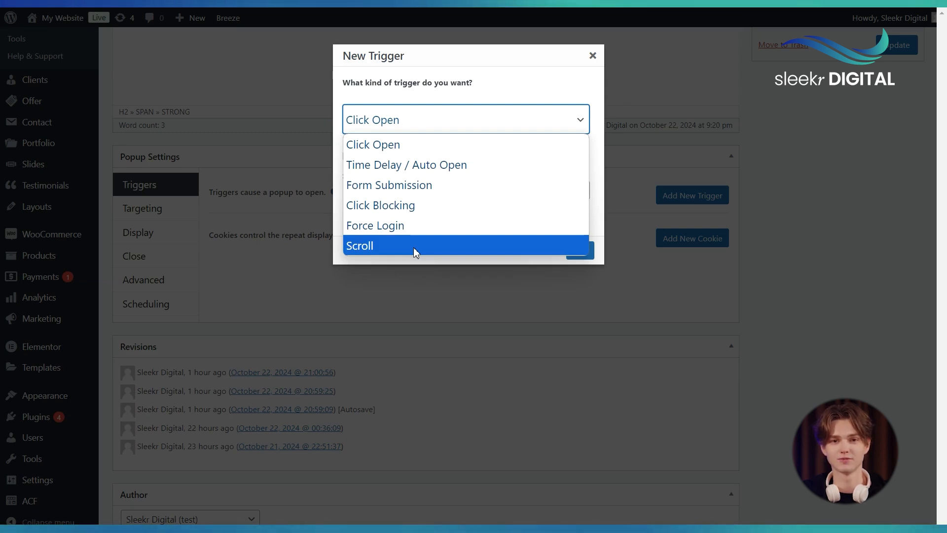
Try a Scroll trigger and change its scroll type to Element
click(413, 247)
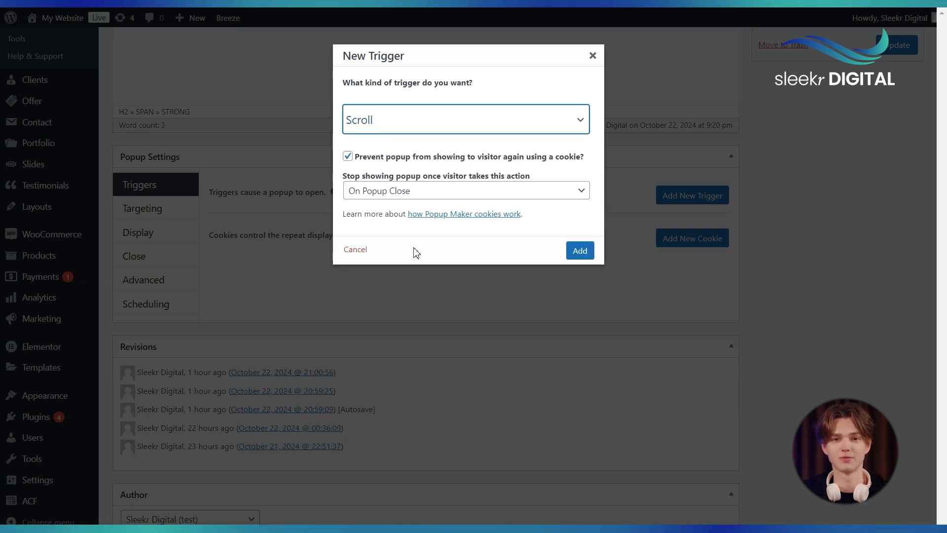
click(580, 252)
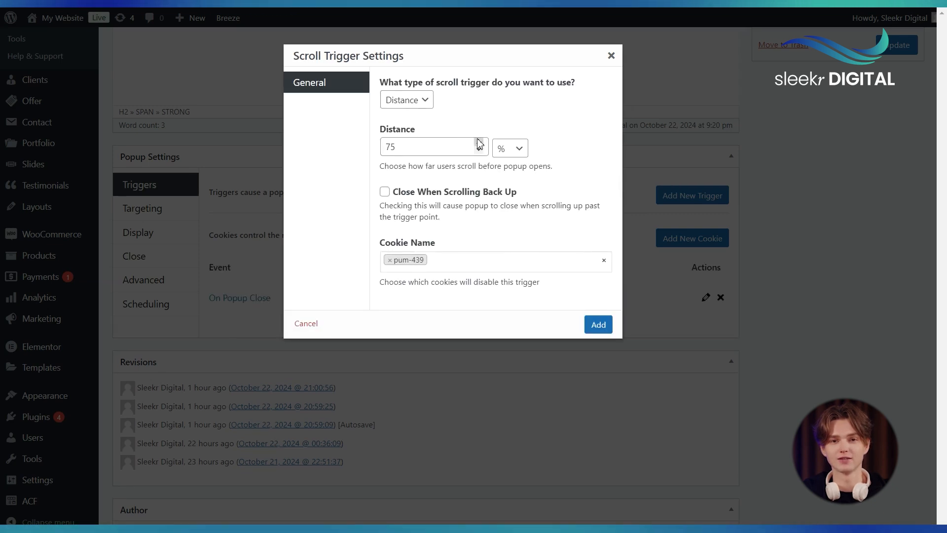
click(427, 101)
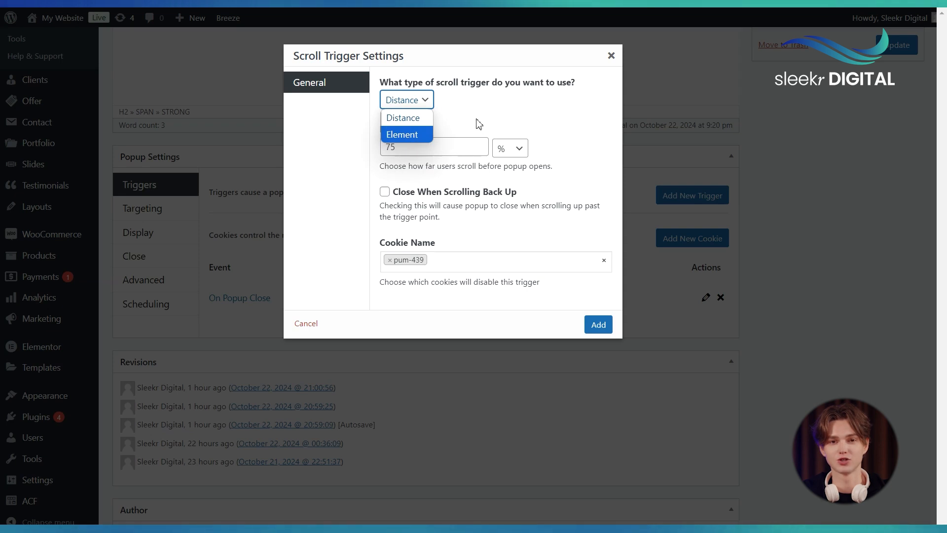
click(420, 149)
click(415, 100)
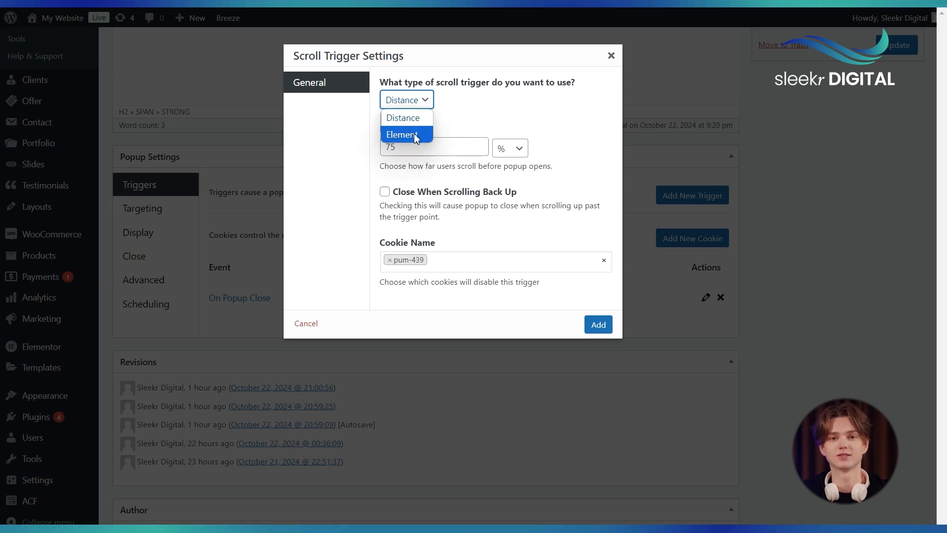
click(402, 131)
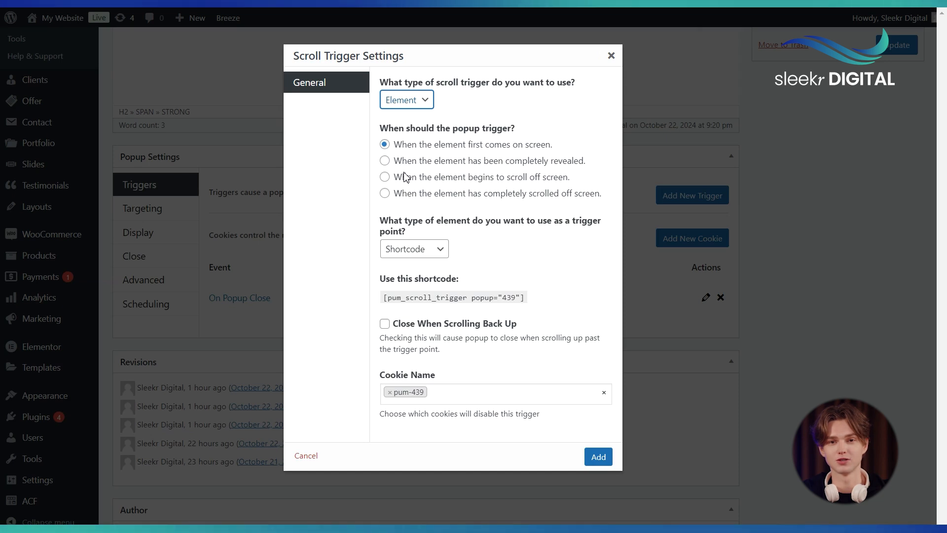
Try different popup timing options for the scroll element, ending with when the element first comes on screen
click(387, 179)
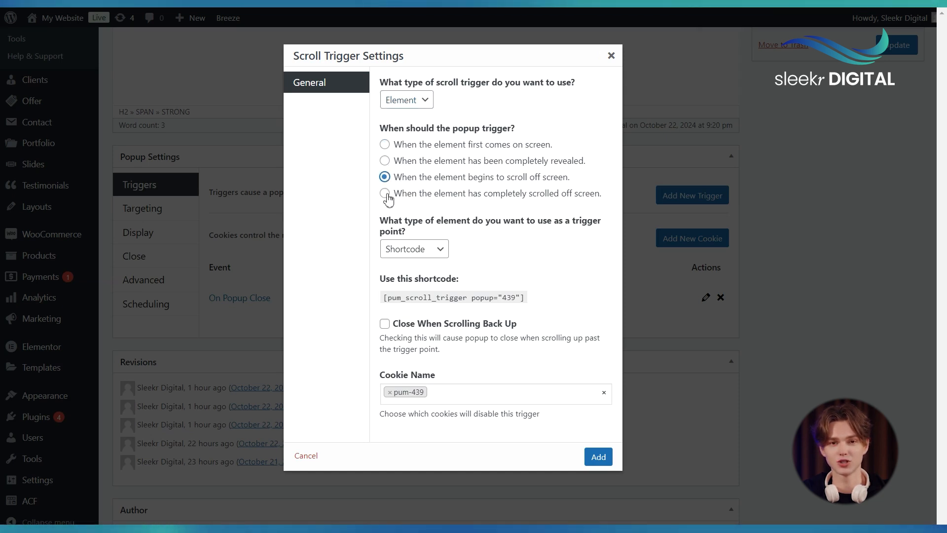
click(386, 195)
click(386, 147)
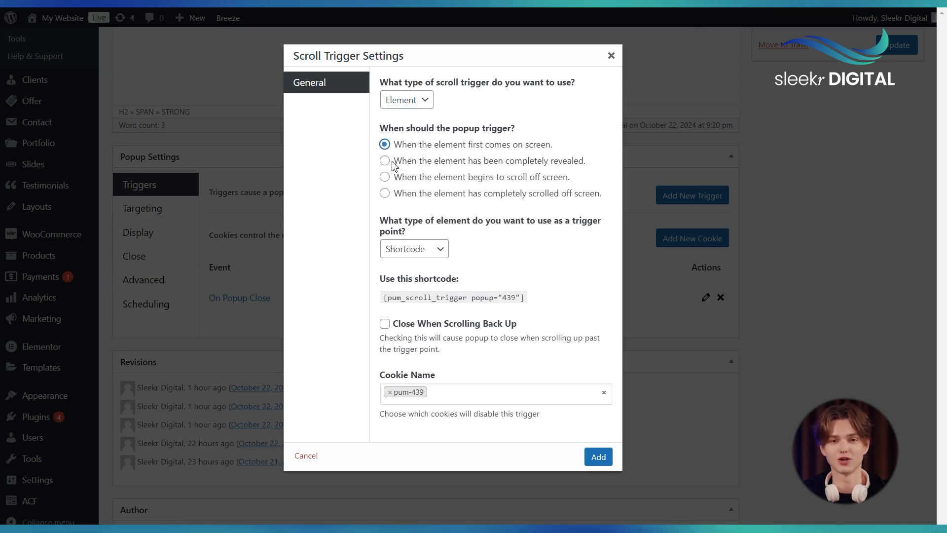
Examine the Shortcode and CSS Selector trigger point types, the scroll trigger shortcode and the cookie name
click(451, 247)
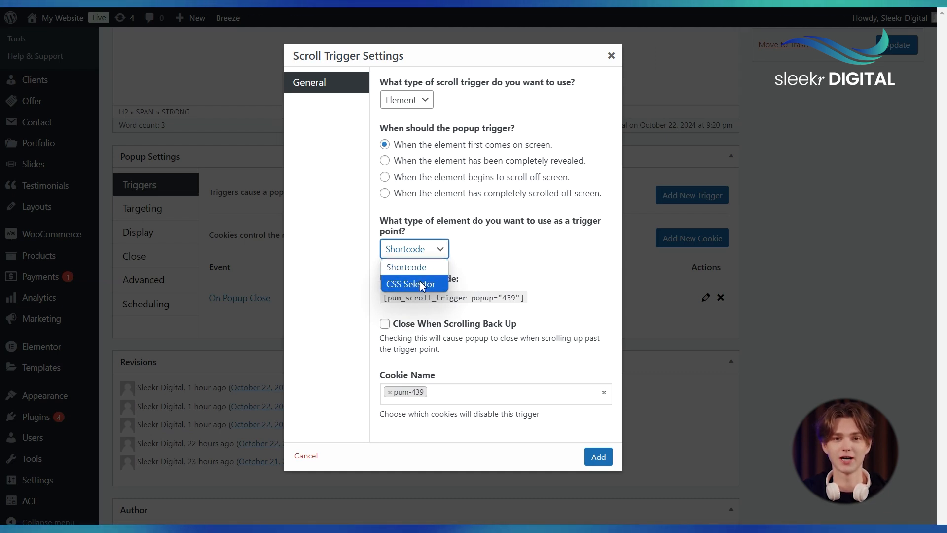
click(499, 264)
drag(388, 297, 524, 297)
click(439, 249)
click(416, 282)
click(419, 297)
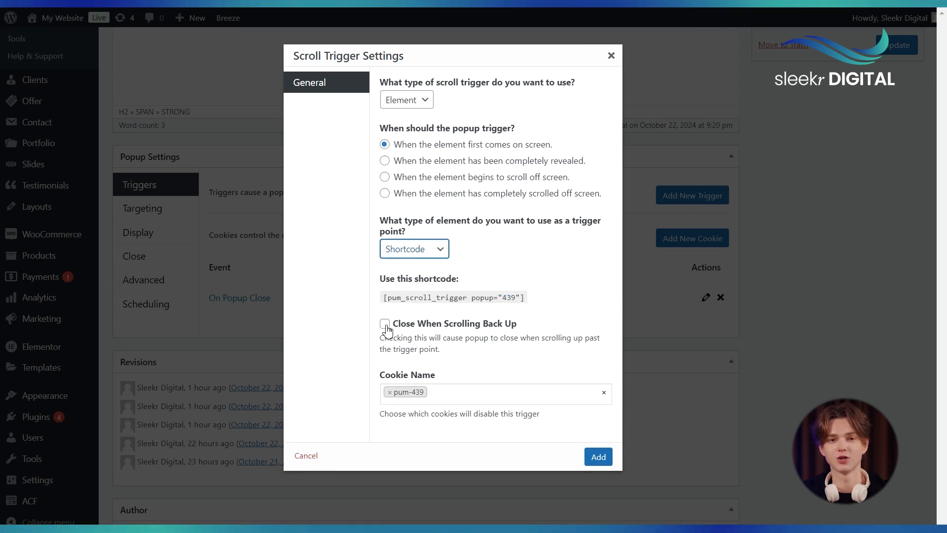
click(438, 395)
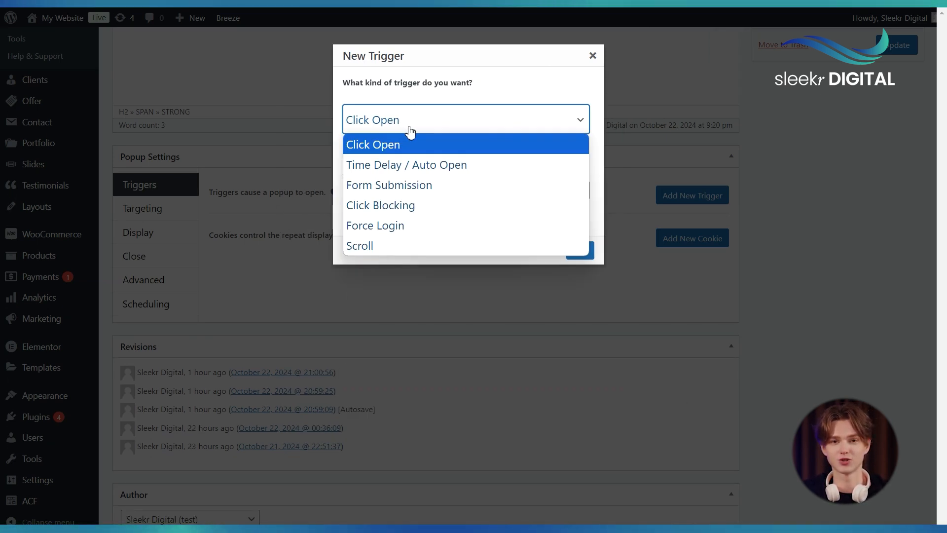
Add a Time Delay / Auto Open trigger with a 500 ms delay that stops showing the popup on popup close
click(402, 166)
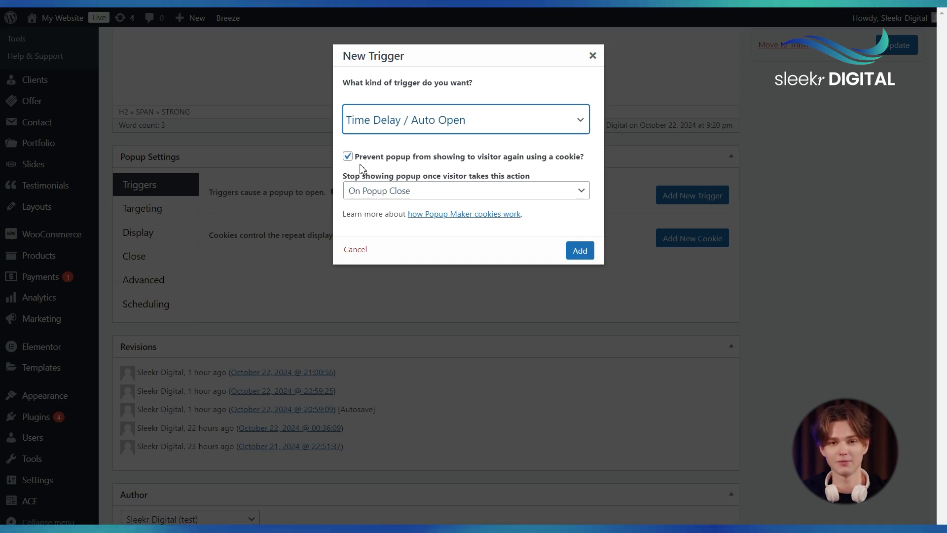
click(396, 197)
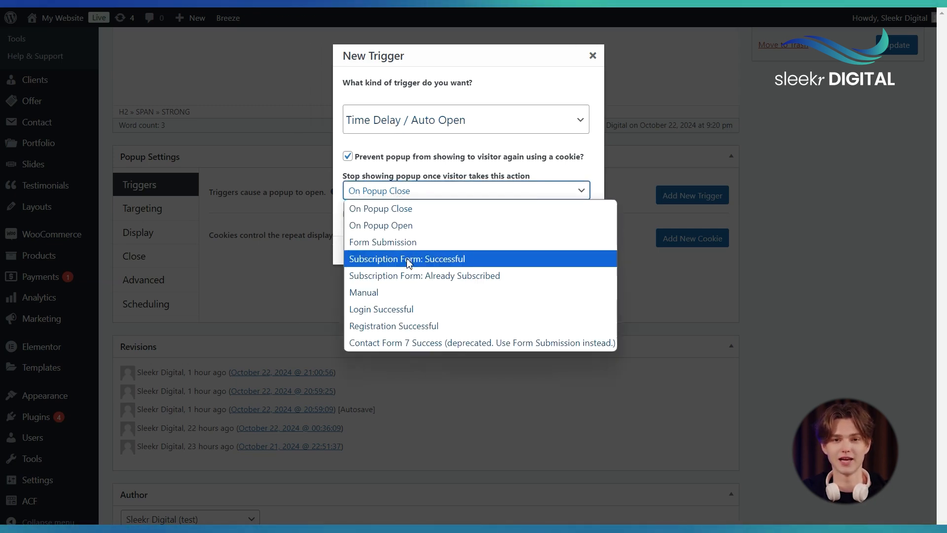
click(464, 210)
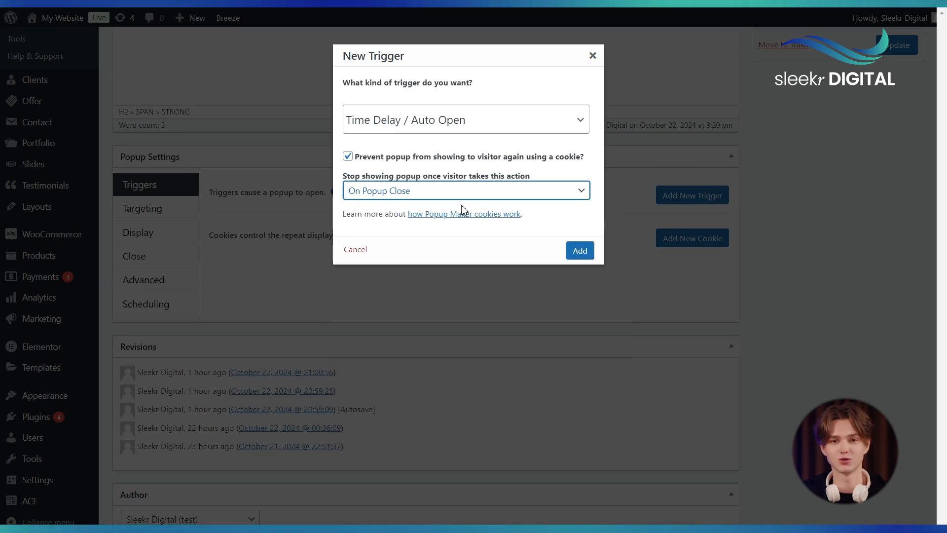
click(580, 251)
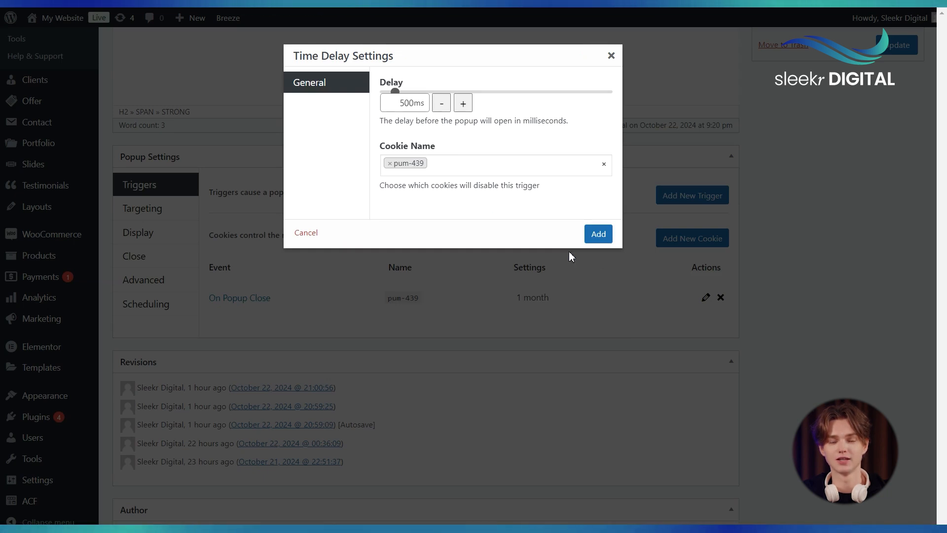
click(599, 234)
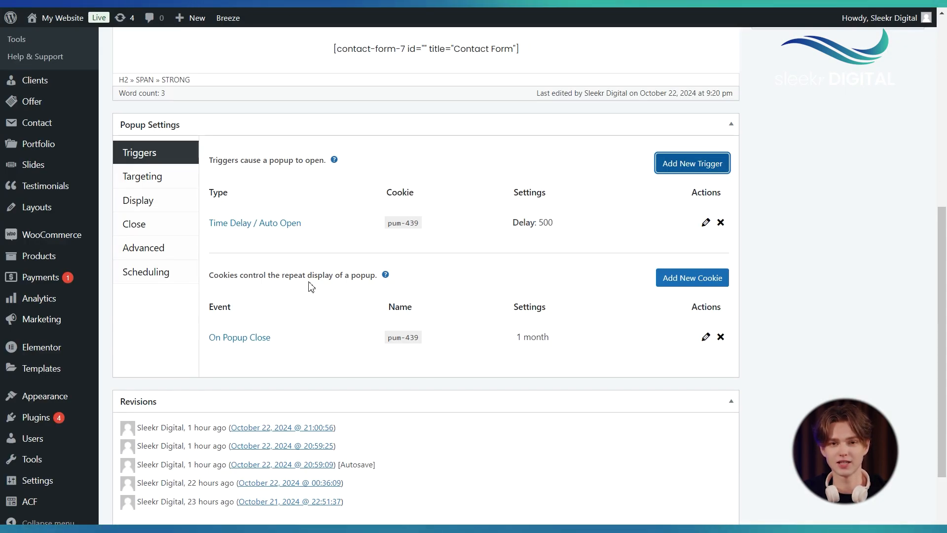
Set the On Popup Close cookie's time to 23 day, check its advanced options, and update the cookie
click(706, 337)
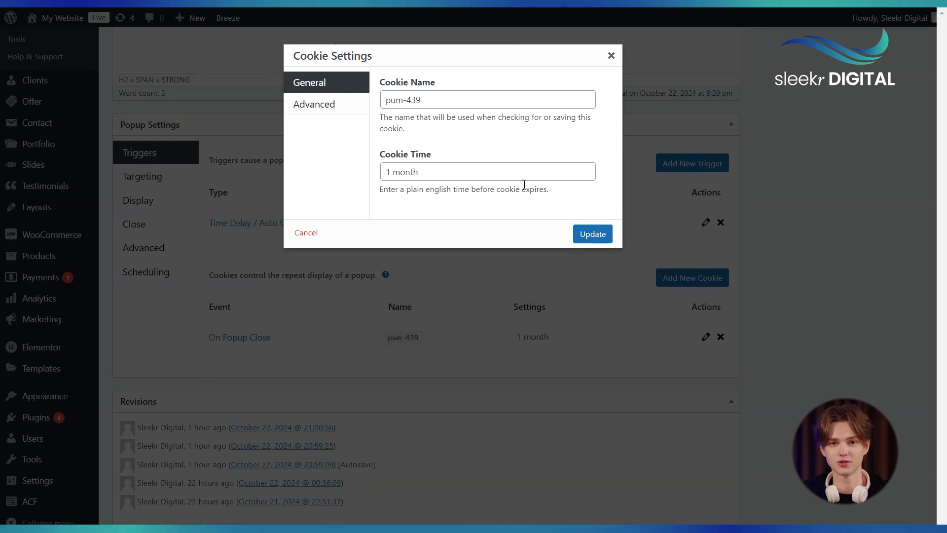
triple_click(457, 106)
triple_click(408, 170)
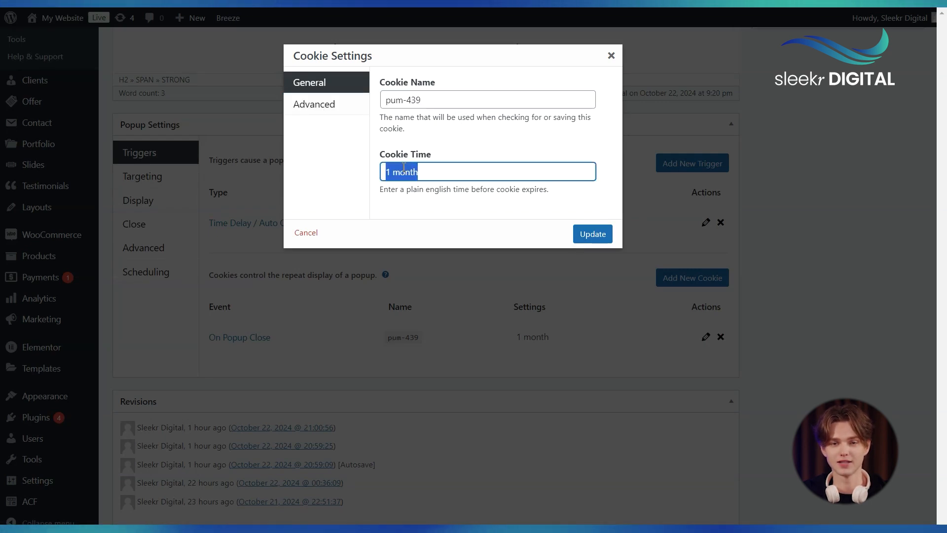
key(BackSpace)
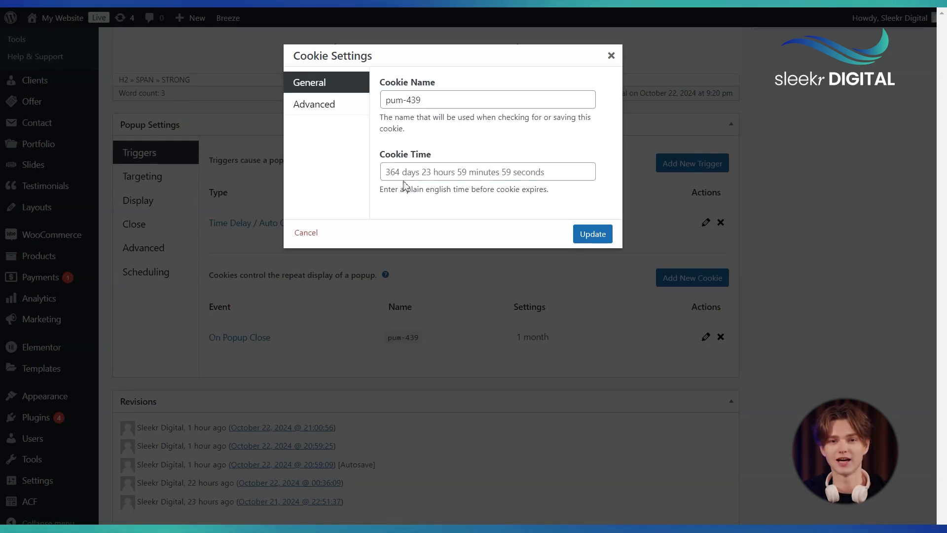
text(23 day)
click(349, 118)
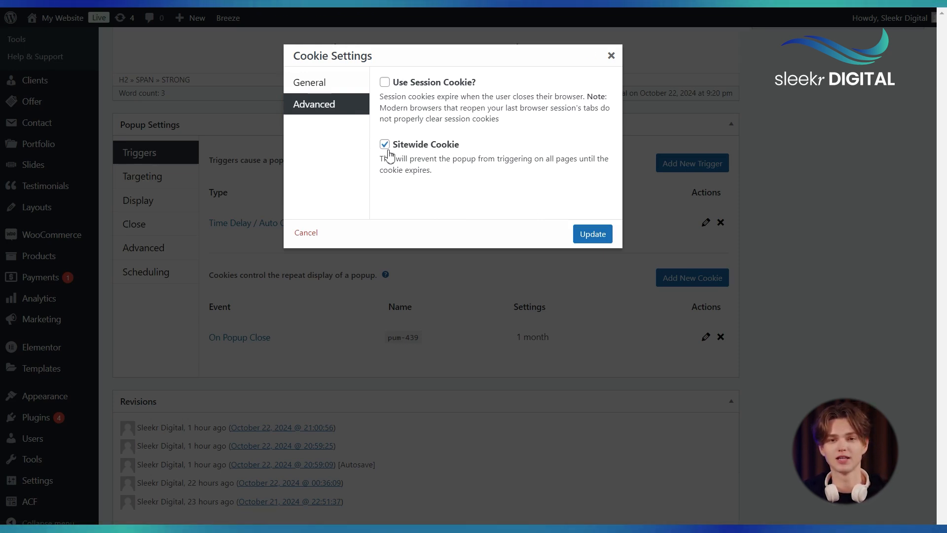
click(598, 238)
Update the published popup to save its new trigger and cookie settings
scroll(545, 287, up, 1)
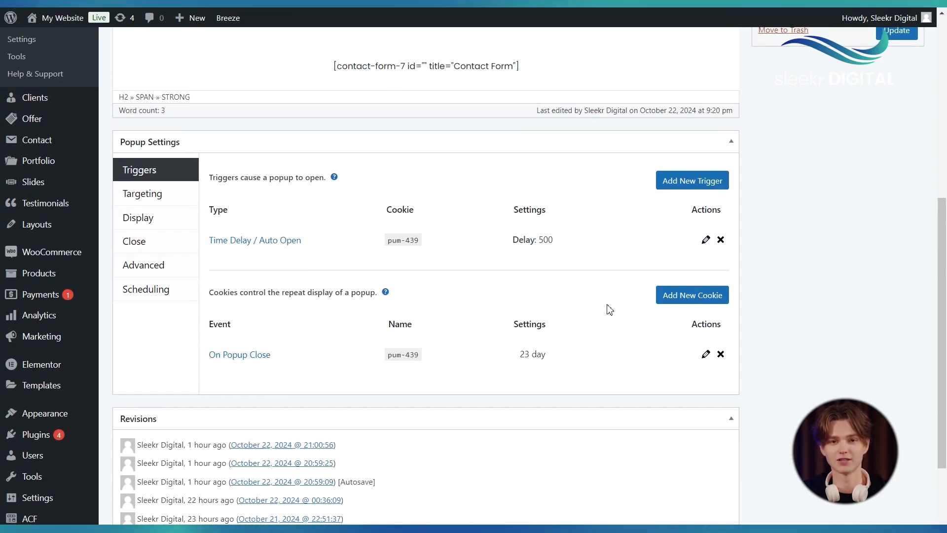
scroll(608, 308, up, 3)
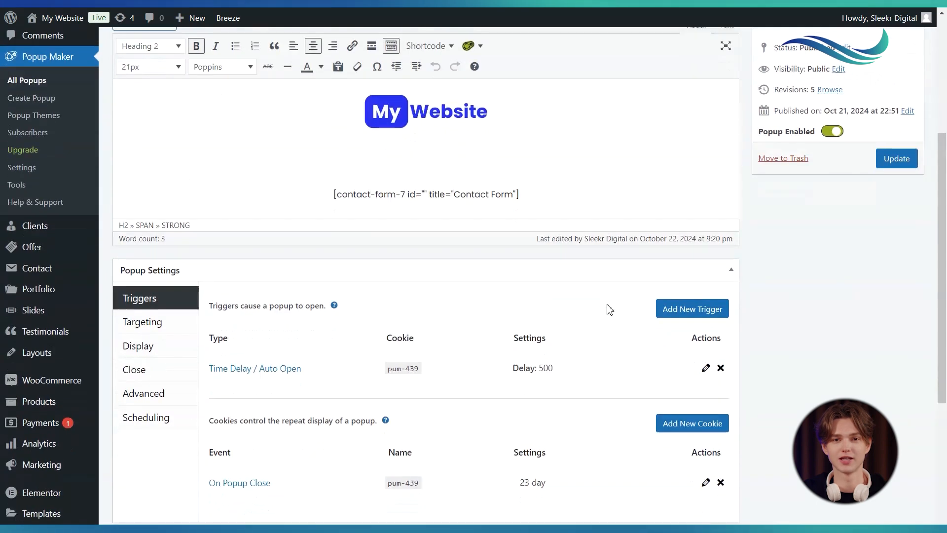
scroll(608, 309, down, 2)
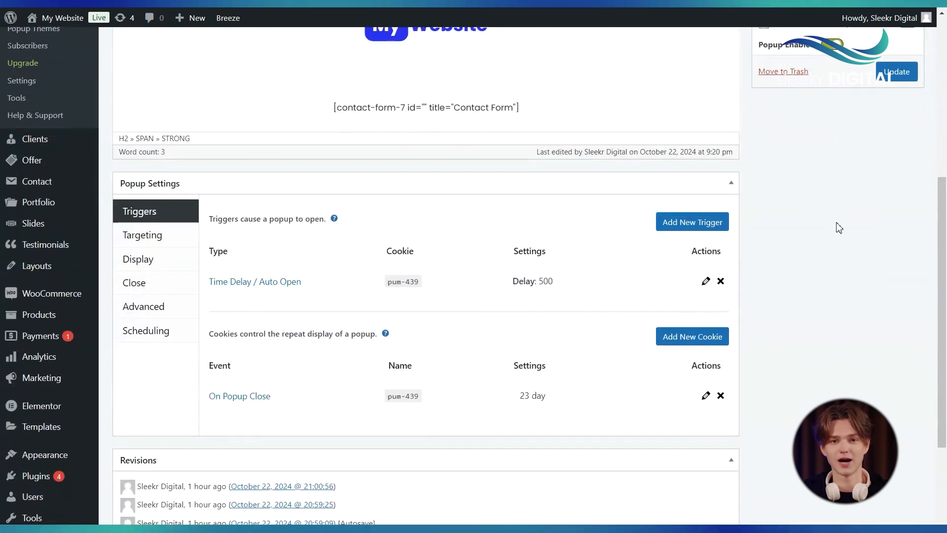
scroll(850, 146, up, 2)
click(906, 148)
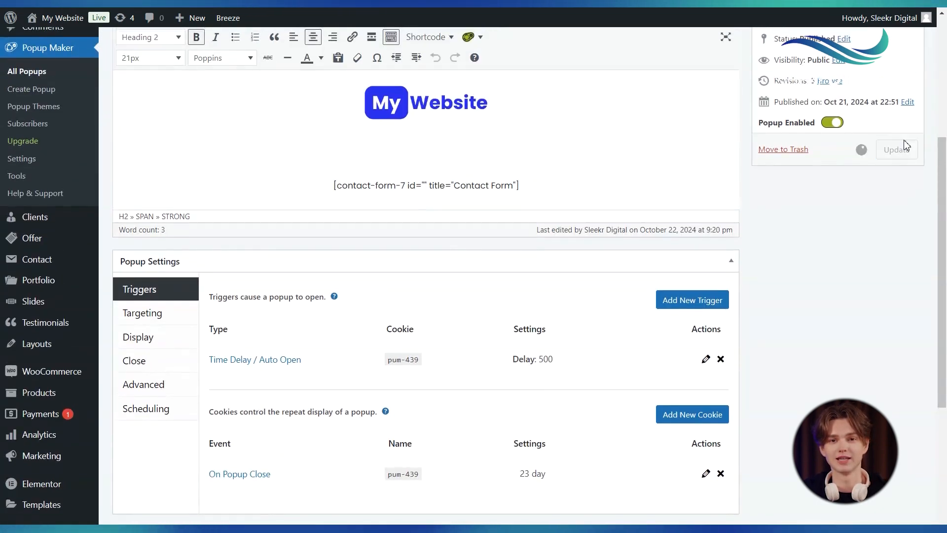